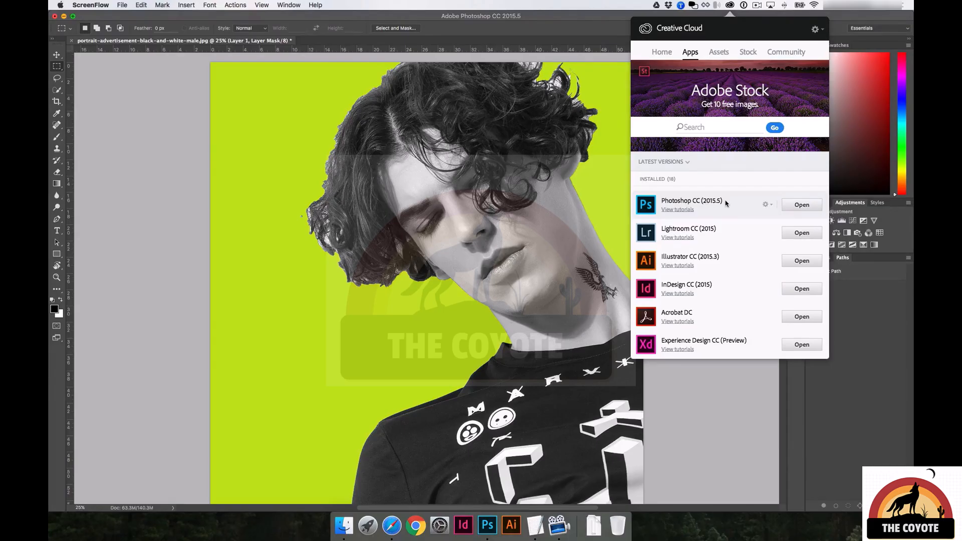
# - Examine the Photoshop tutorials page and the new-features page, reading the Selection and Masking Space section
pyautogui.click(677, 210)
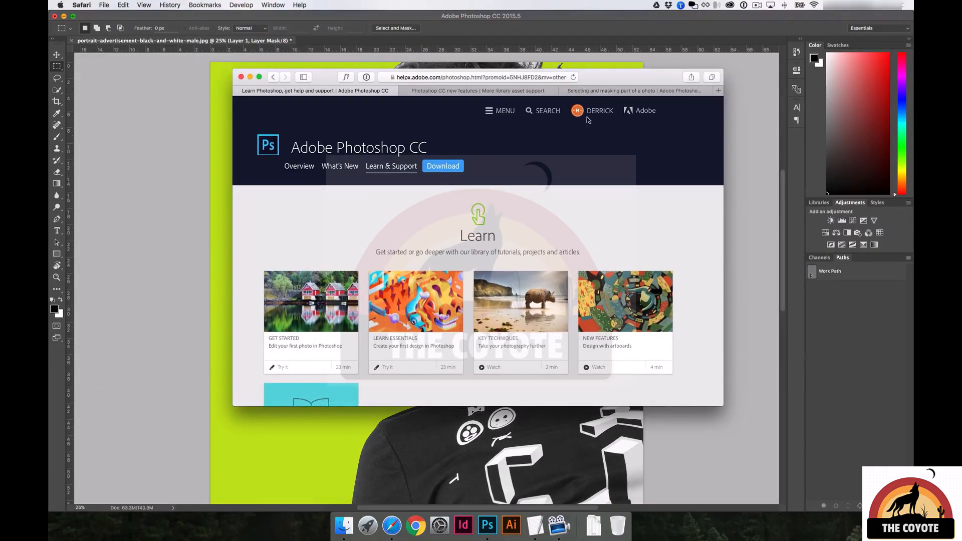
pyautogui.click(476, 91)
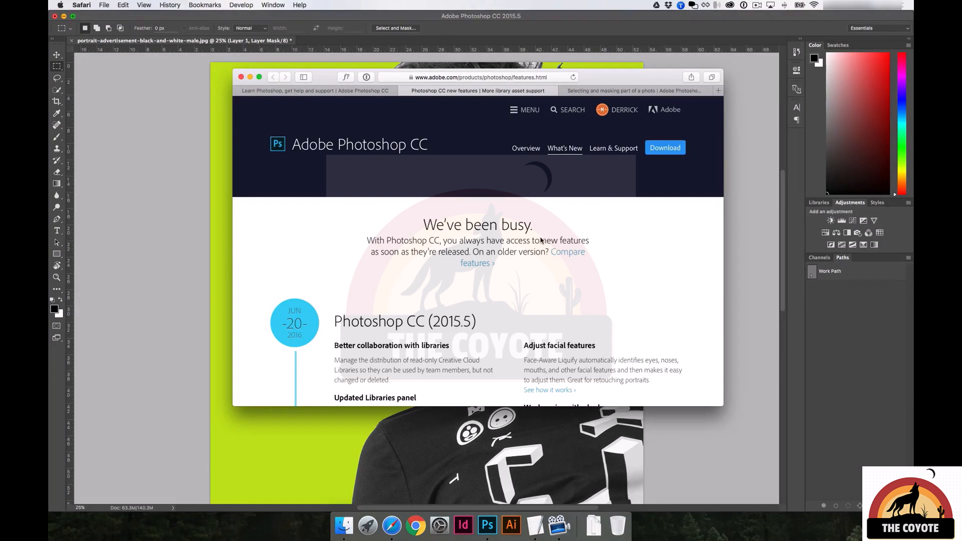
pyautogui.scroll(-10, 540, 244)
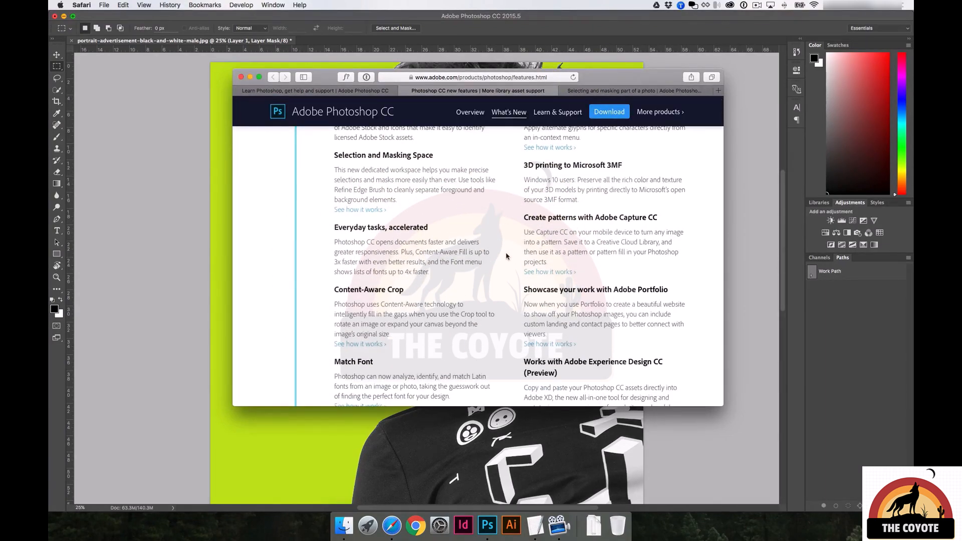
pyautogui.moveTo(333, 157); pyautogui.dragTo(435, 157)
pyautogui.click(438, 185)
pyautogui.click(359, 215)
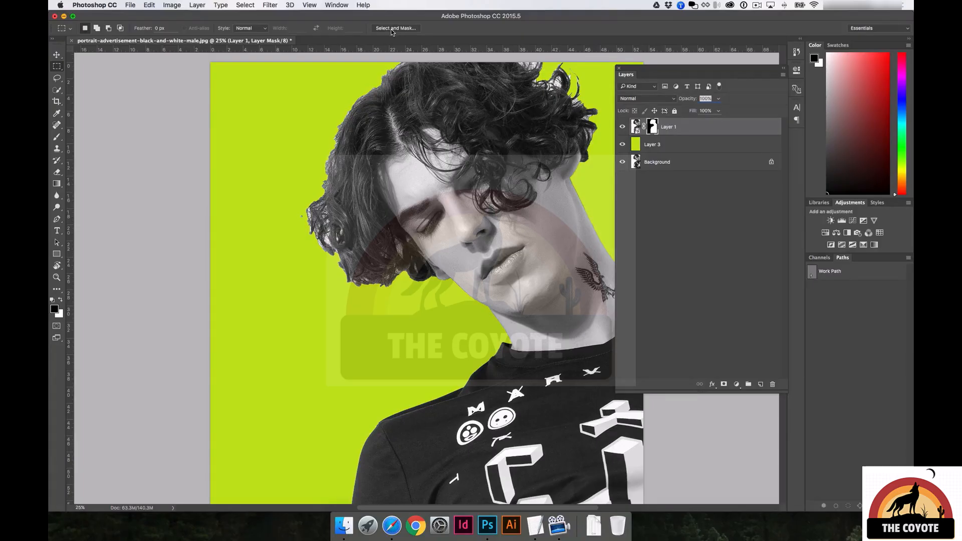
# - Open Layer 1's mask in Select and Mask and compare the Black & White view with Onion Skin, ending on Onion Skin
pyautogui.click(395, 28)
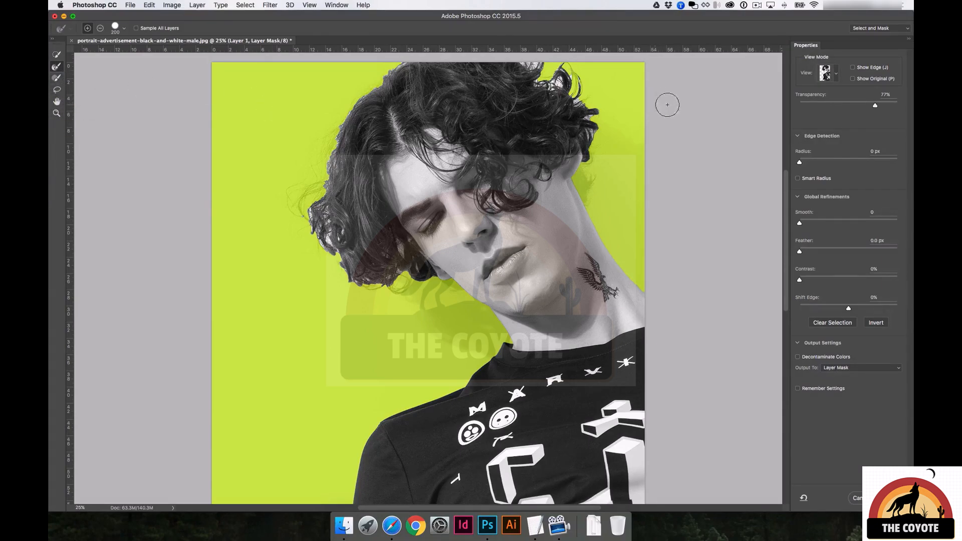
pyautogui.click(838, 77)
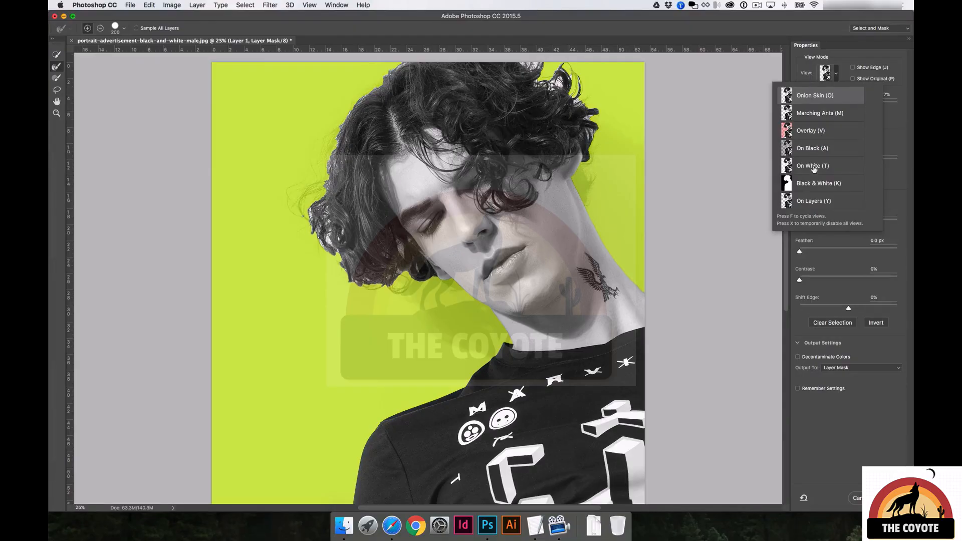
pyautogui.click(822, 185)
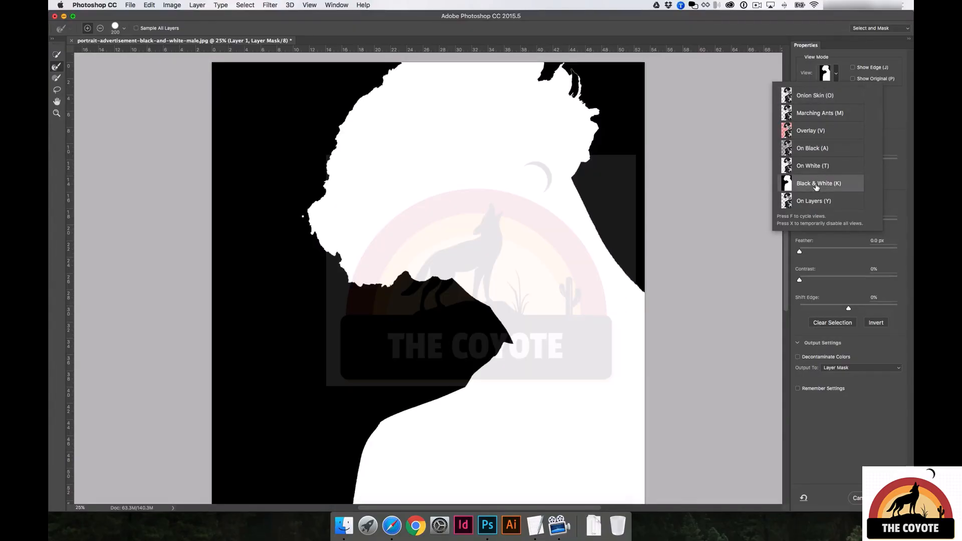
pyautogui.click(822, 98)
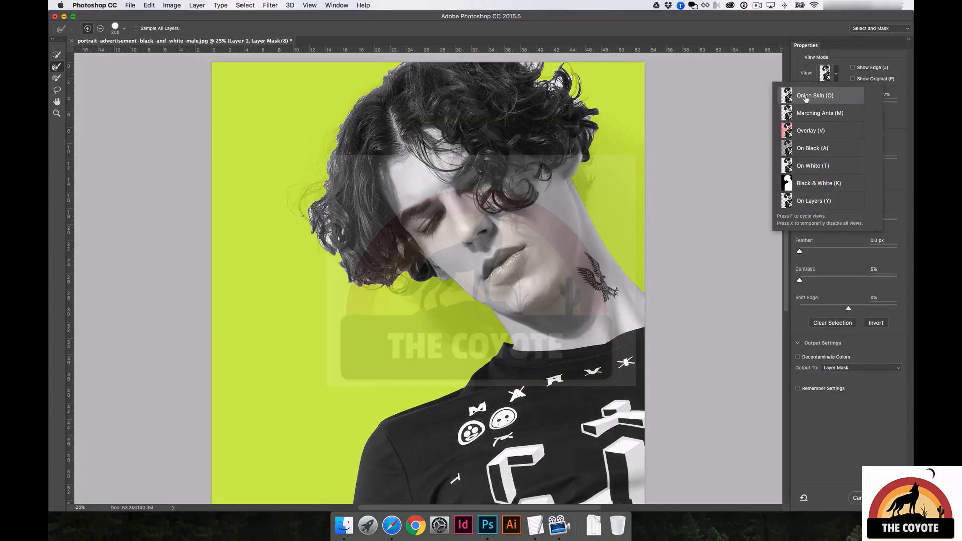
pyautogui.click(902, 94)
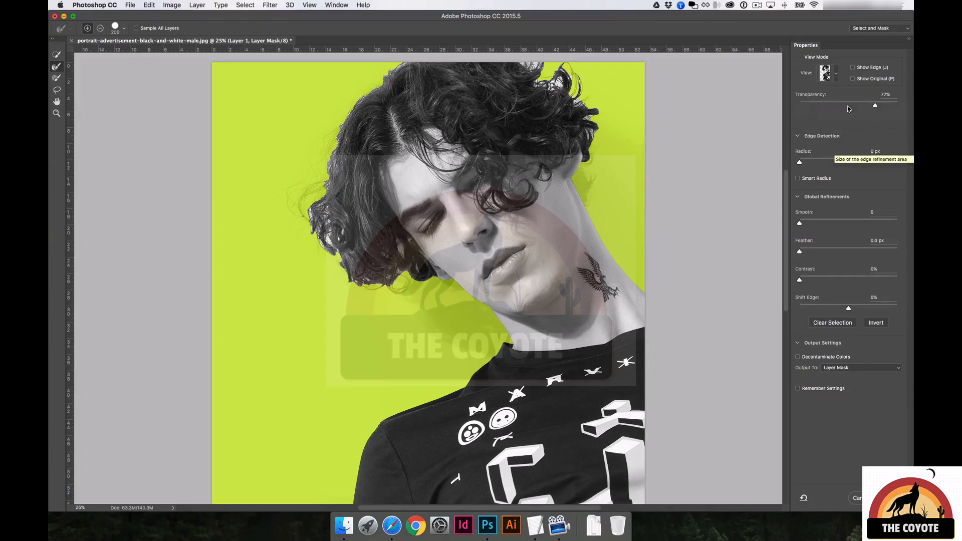
# - Compare the Onion Skin preview at full and reduced transparency, ending with Transparency at 48%
pyautogui.click(874, 106)
pyautogui.moveTo(874, 106); pyautogui.dragTo(904, 103)
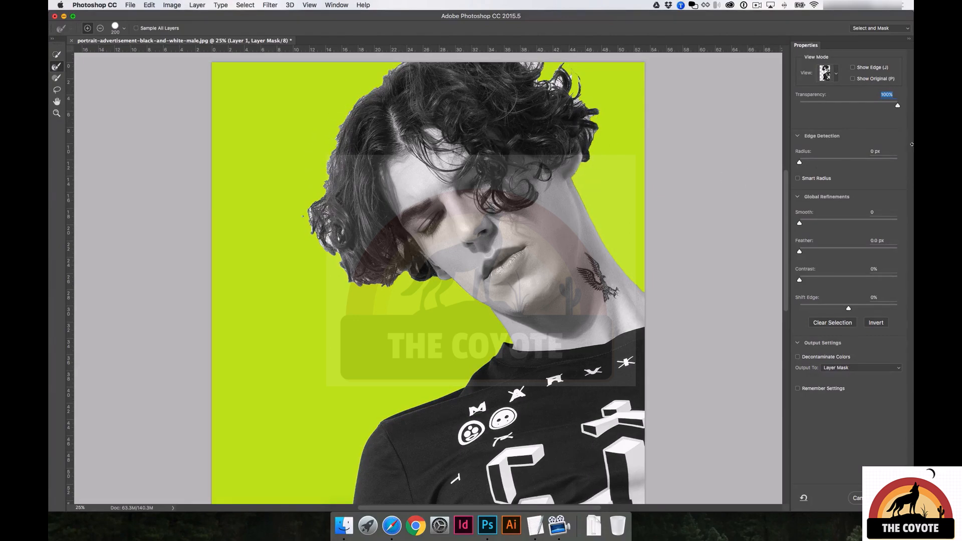
pyautogui.moveTo(897, 108); pyautogui.dragTo(843, 106)
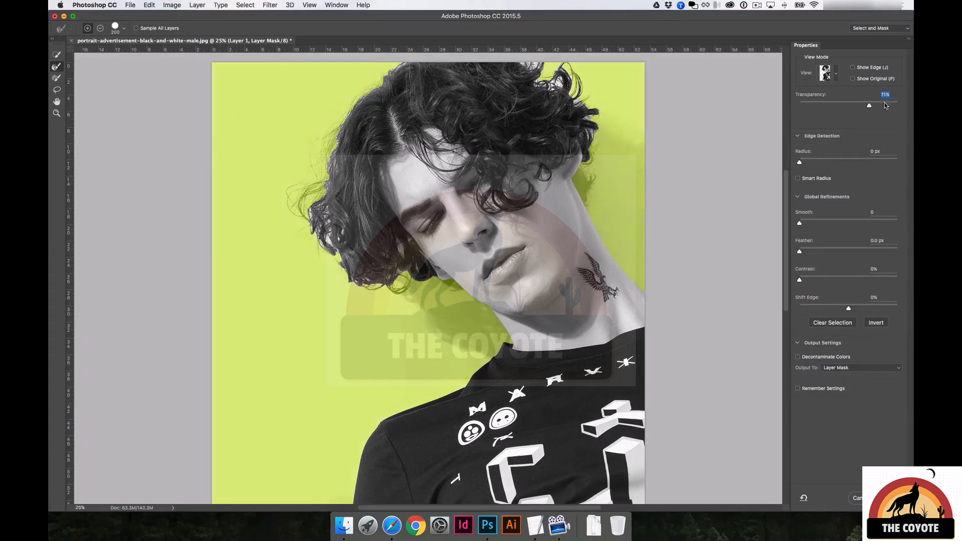
pyautogui.moveTo(844, 106); pyautogui.dragTo(909, 105)
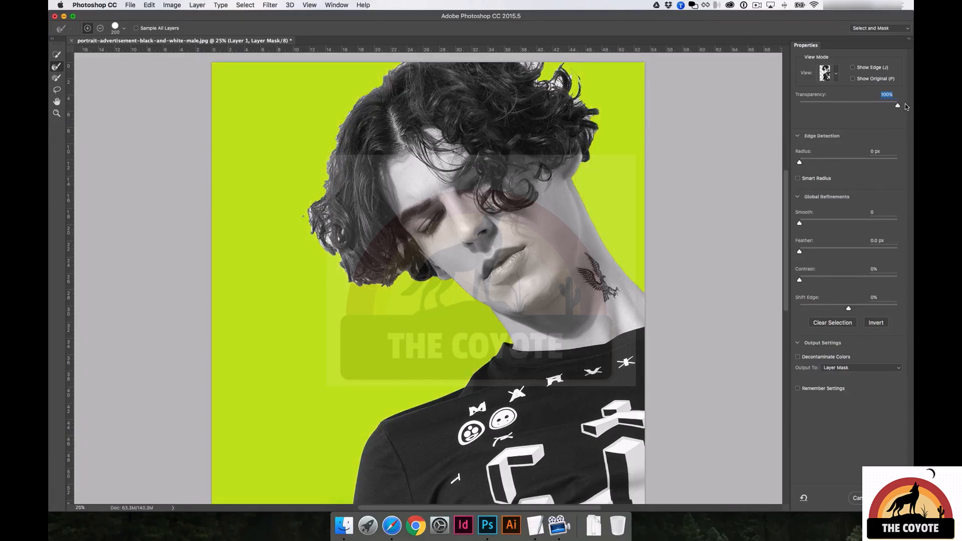
pyautogui.moveTo(897, 107); pyautogui.dragTo(846, 106)
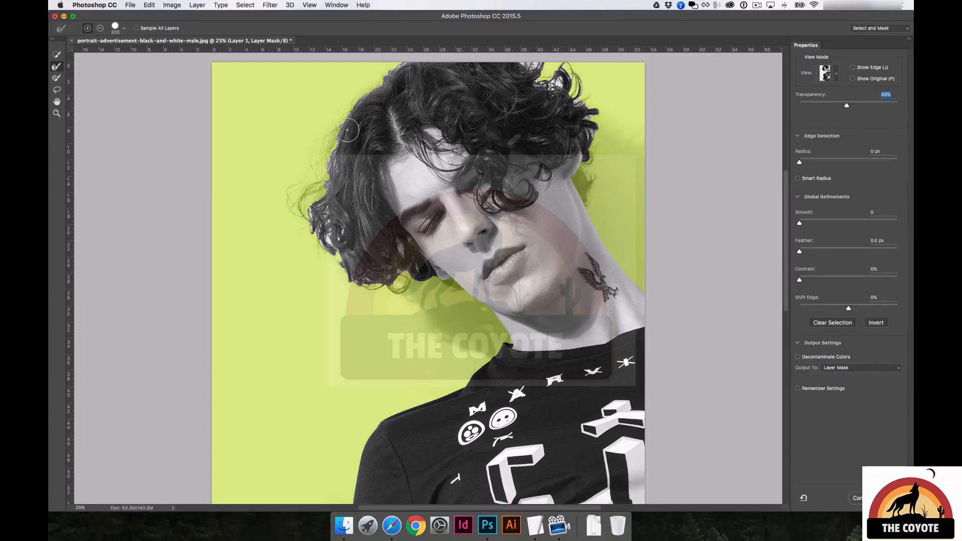
# - Add the missed hair patches beside the jaw and behind the neck to the selection with the Quick Selection tool
pyautogui.click(56, 55)
pyautogui.click(453, 282)
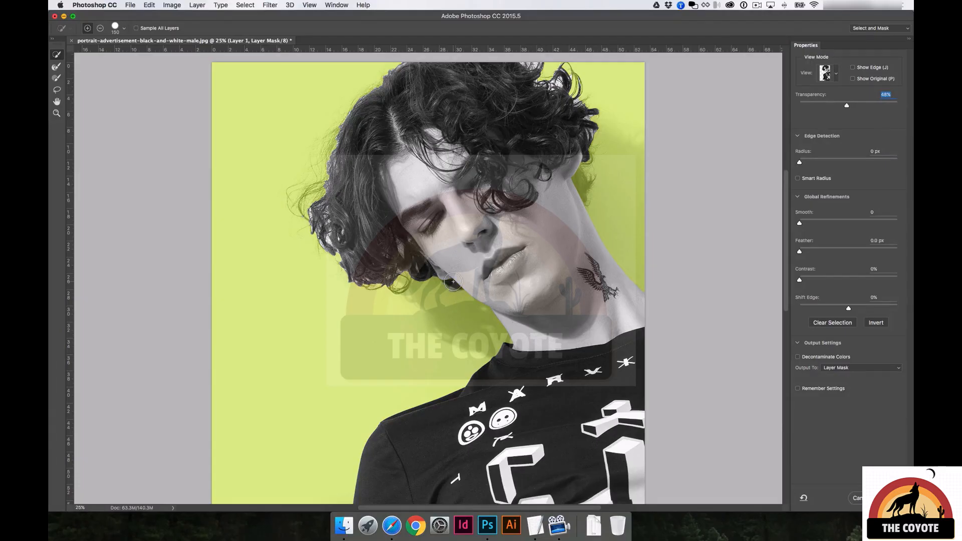
pyautogui.click(580, 185)
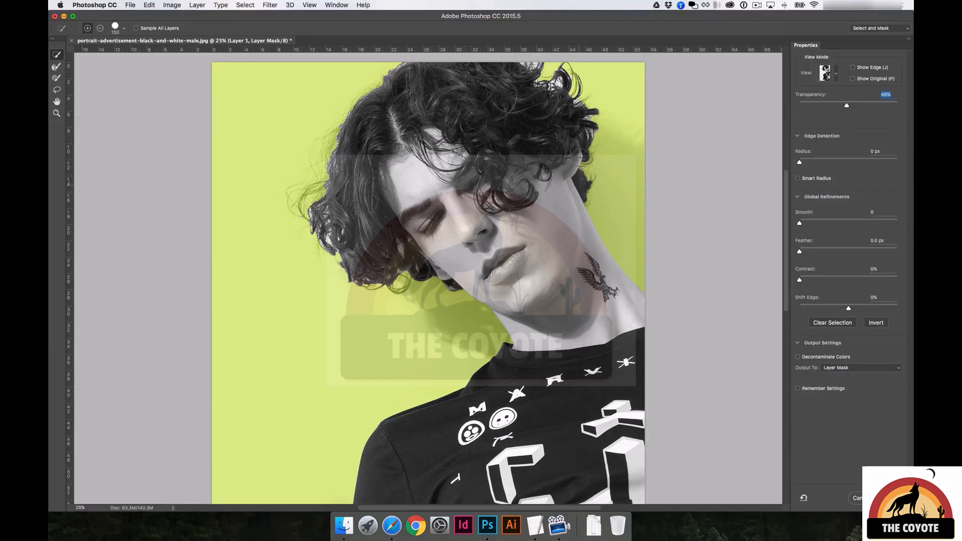
# - Refine the outer hair edges on both sides of the head and behind the neck with the Refine Edge Brush
pyautogui.click(55, 68)
pyautogui.moveTo(397, 65)
pyautogui.mouseDown()
pyautogui.moveTo(355, 94)
pyautogui.moveTo(302, 213)
pyautogui.mouseUp()
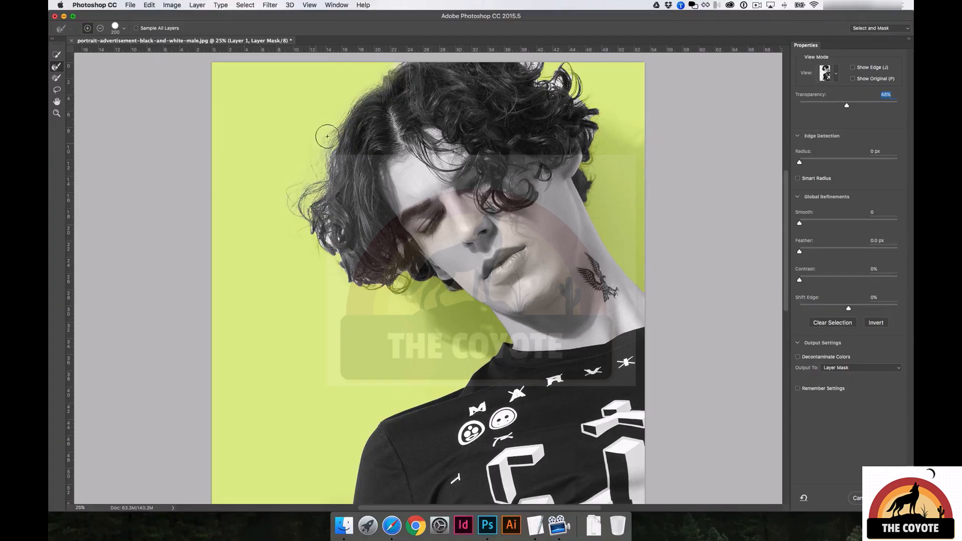
pyautogui.moveTo(326, 208)
pyautogui.mouseDown()
pyautogui.moveTo(331, 243)
pyautogui.moveTo(328, 223)
pyautogui.moveTo(353, 249)
pyautogui.moveTo(350, 269)
pyautogui.moveTo(363, 281)
pyautogui.moveTo(401, 272)
pyautogui.moveTo(401, 243)
pyautogui.moveTo(423, 265)
pyautogui.mouseUp()
pyautogui.moveTo(532, 61)
pyautogui.mouseDown()
pyautogui.moveTo(581, 95)
pyautogui.moveTo(595, 134)
pyautogui.moveTo(599, 123)
pyautogui.mouseUp()
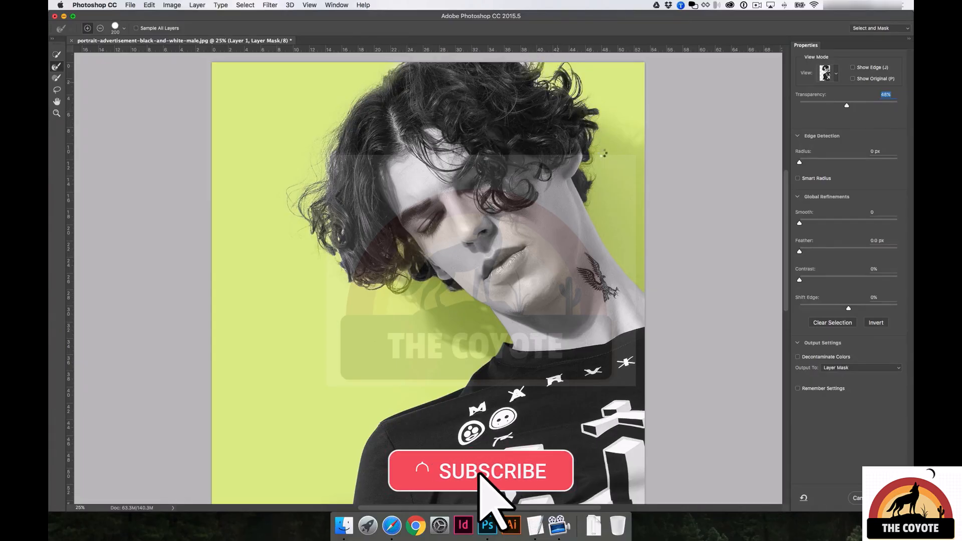
pyautogui.moveTo(591, 164); pyautogui.dragTo(598, 203)
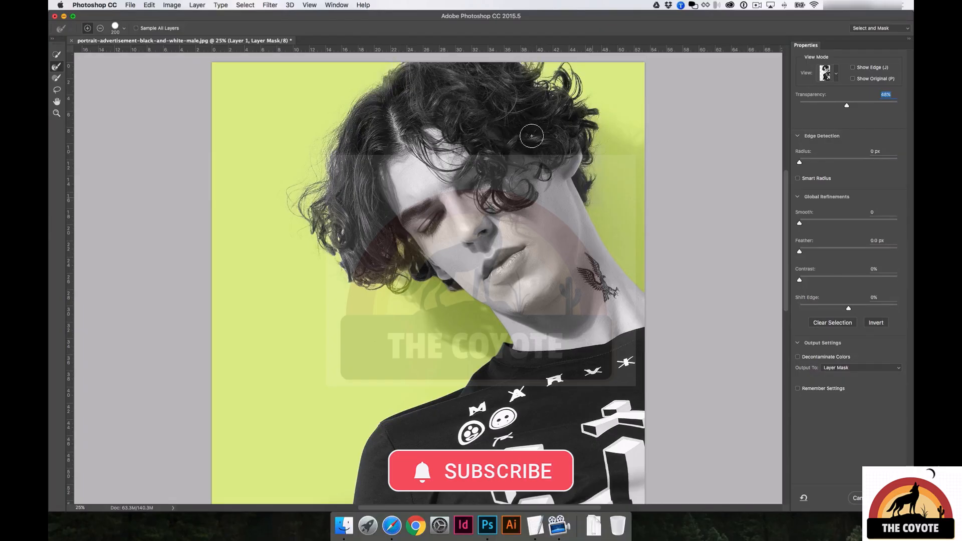
# - Paint the Refine Edge Brush over the inner hair near the top of the head, subtracting the refinement there again
pyautogui.moveTo(467, 80)
pyautogui.mouseDown()
pyautogui.moveTo(485, 91)
pyautogui.moveTo(501, 80)
pyautogui.moveTo(468, 76)
pyautogui.moveTo(431, 90)
pyautogui.moveTo(407, 116)
pyautogui.mouseUp()
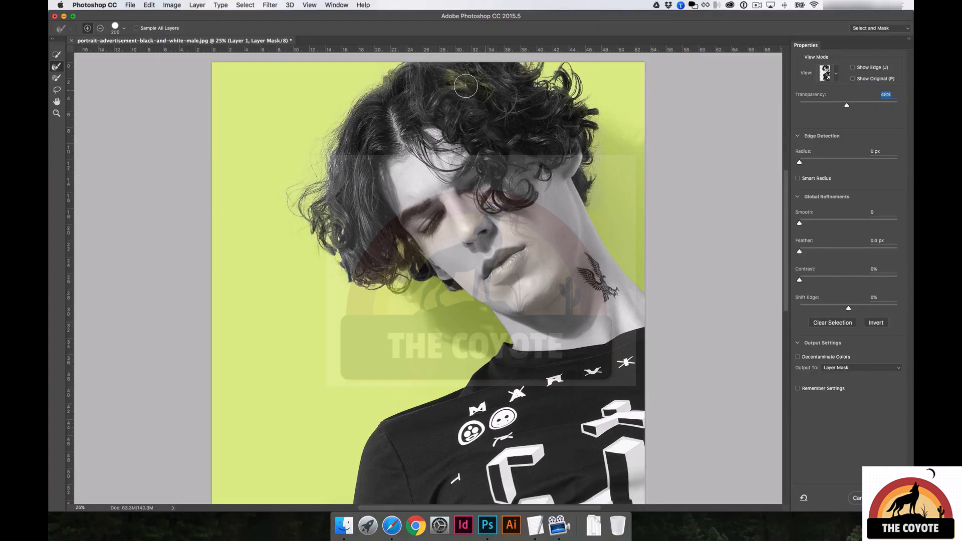
pyautogui.press('alt')
pyautogui.moveTo(459, 86)
pyautogui.mouseDown()
pyautogui.moveTo(454, 74)
pyautogui.moveTo(490, 92)
pyautogui.moveTo(454, 90)
pyautogui.mouseUp()
# - Set the Onion Skin transparency to 100% and refine the curls along the left edge of the hair
pyautogui.moveTo(853, 106); pyautogui.dragTo(897, 105)
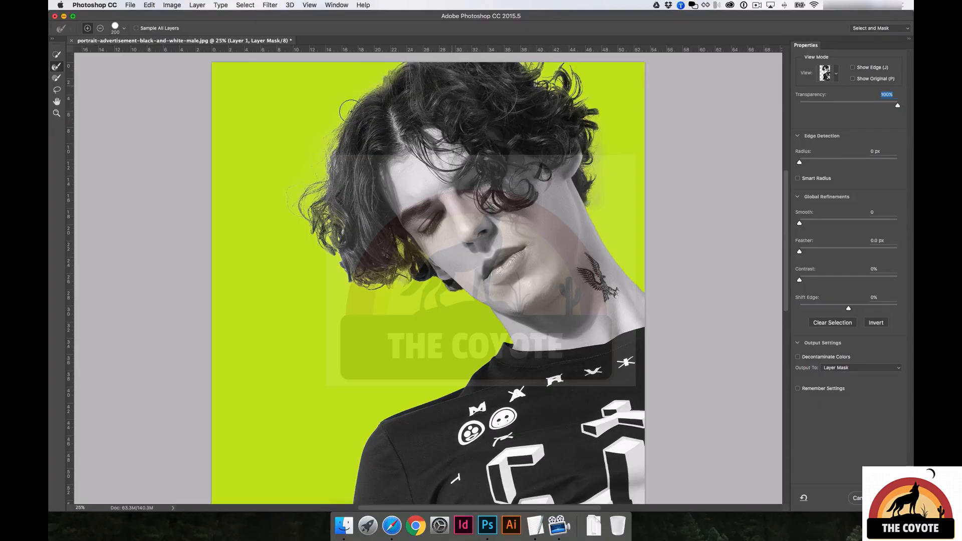
pyautogui.moveTo(331, 158)
pyautogui.mouseDown()
pyautogui.moveTo(315, 200)
pyautogui.moveTo(341, 249)
pyautogui.moveTo(376, 268)
pyautogui.mouseUp()
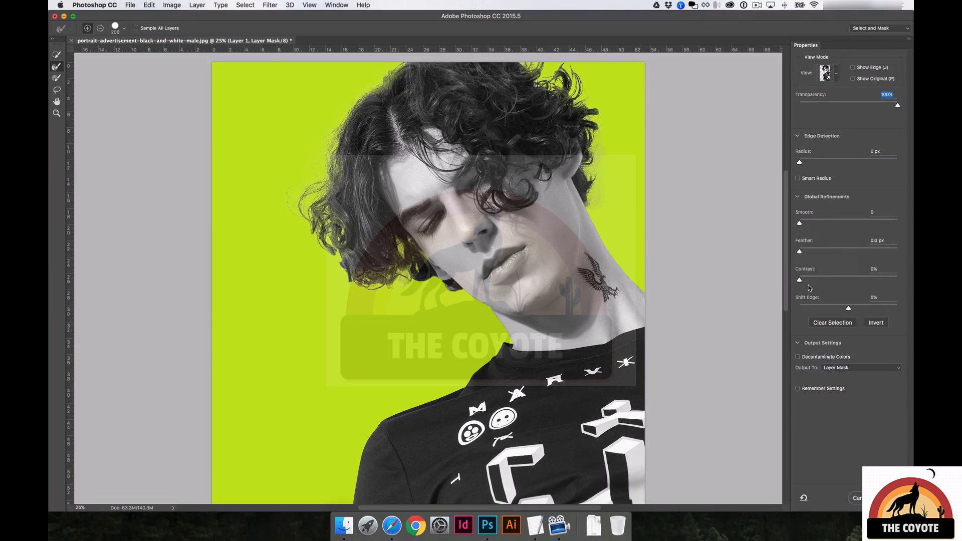
# - Set the mask edge's Contrast to 24%
pyautogui.moveTo(800, 283); pyautogui.dragTo(826, 283)
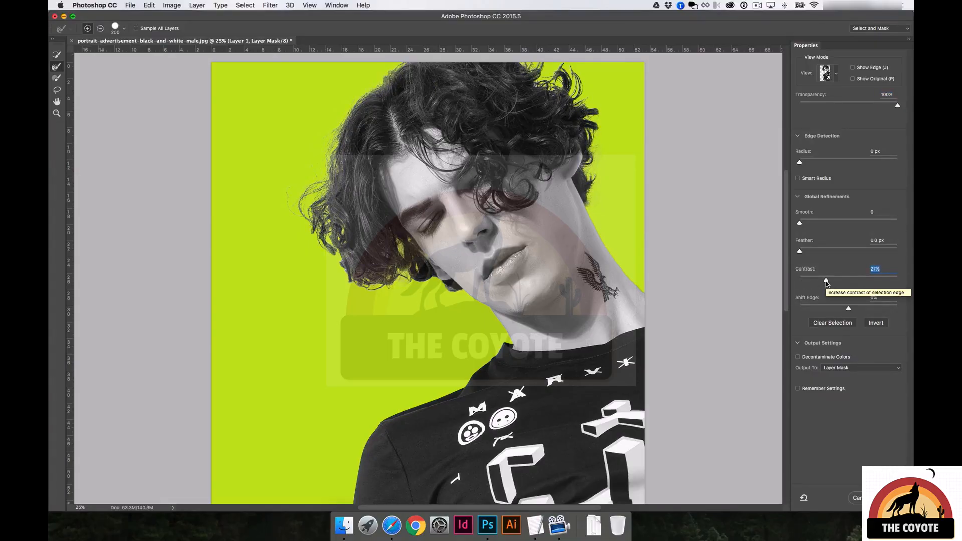
pyautogui.moveTo(826, 281); pyautogui.dragTo(822, 281)
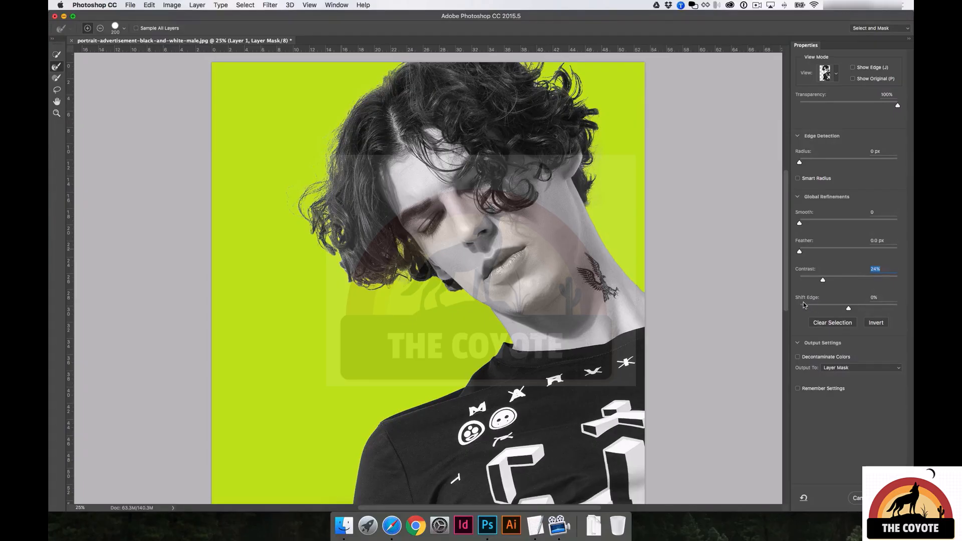
# - Try Shift Edge at -100% and +100% and reset it to 0
pyautogui.moveTo(803, 305); pyautogui.dragTo(777, 311)
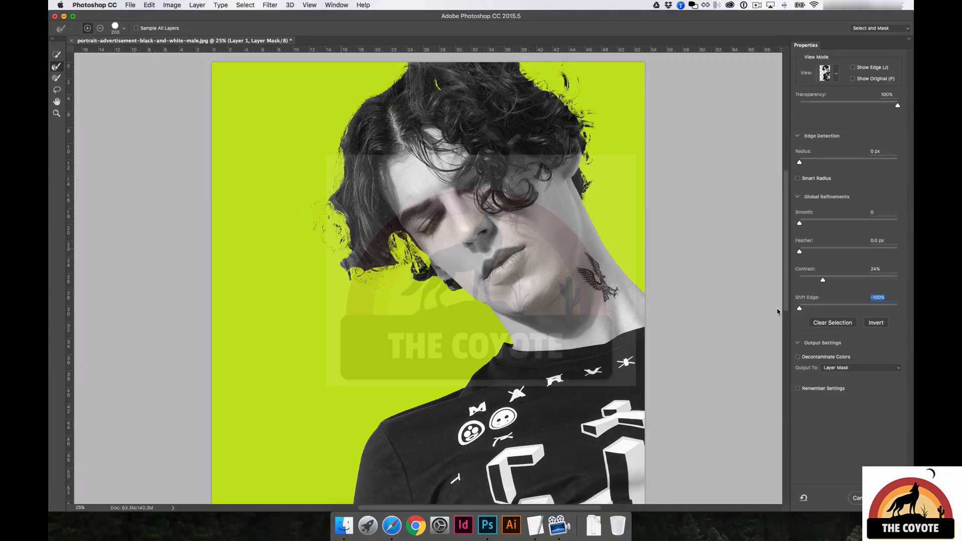
pyautogui.moveTo(787, 309); pyautogui.dragTo(908, 316)
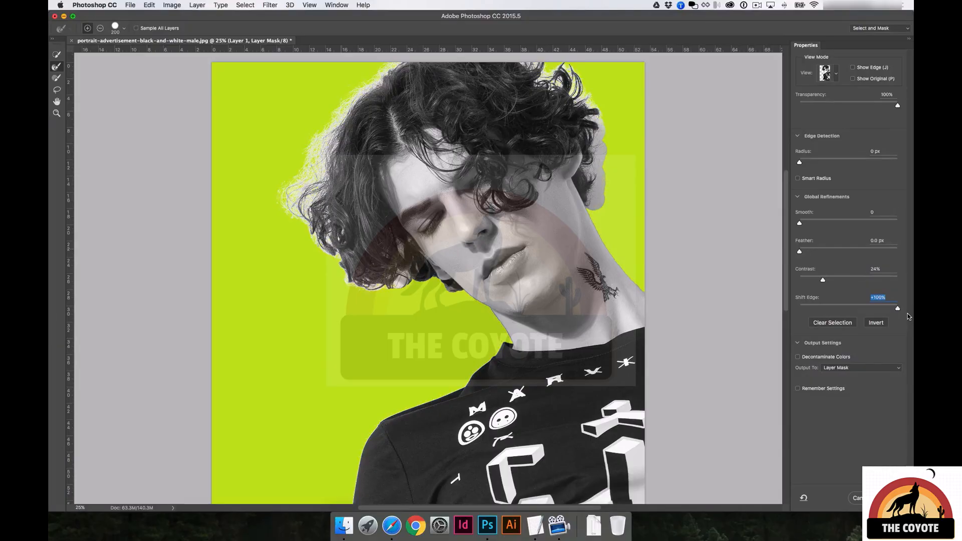
pyautogui.moveTo(896, 308); pyautogui.dragTo(856, 308)
pyautogui.write('0')
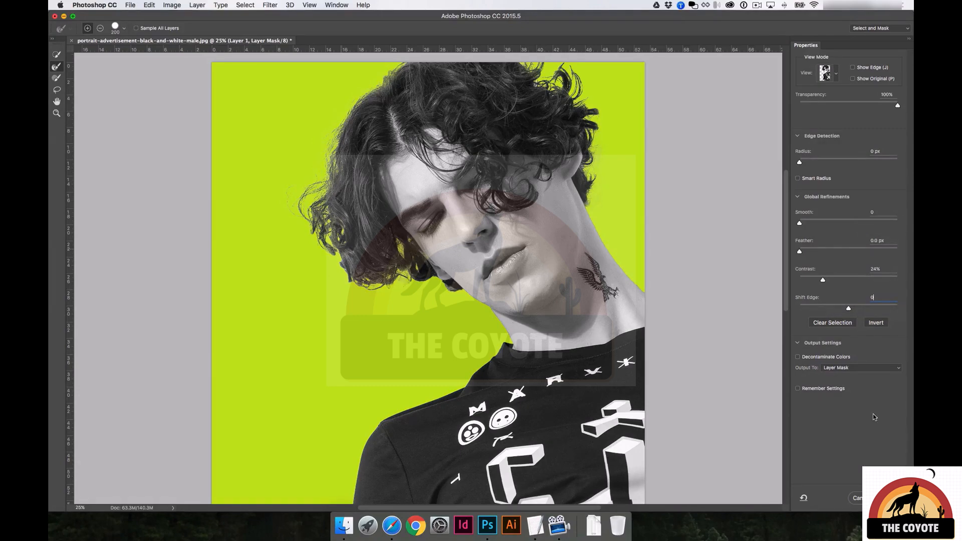
# - Toggle Decontaminate Colors in the output settings to compare its effect on the hair edges, leaving it on
pyautogui.click(811, 345)
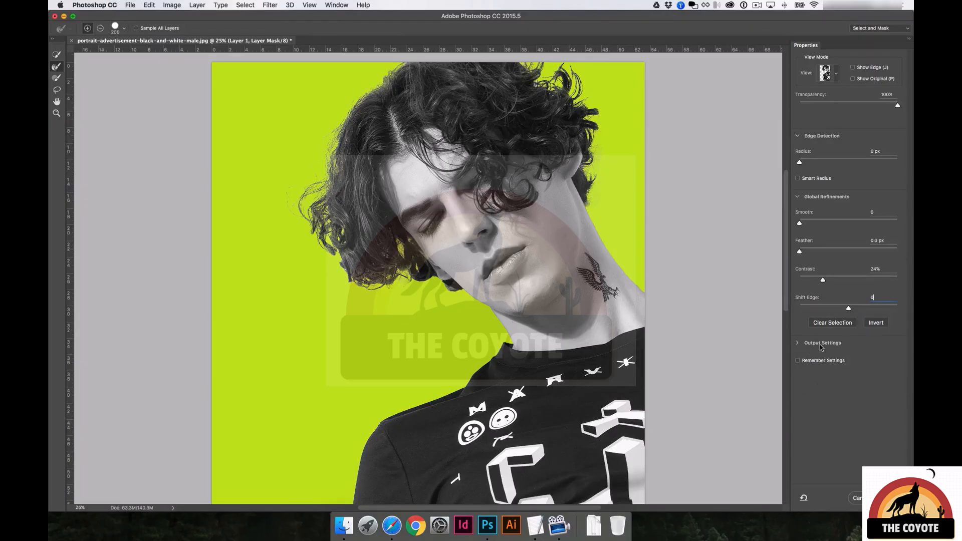
pyautogui.click(801, 346)
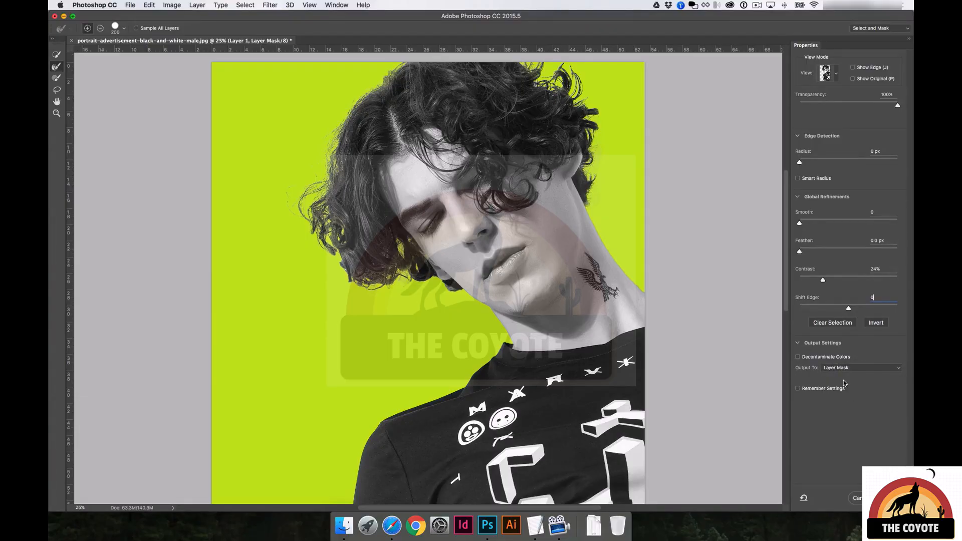
pyautogui.click(799, 358)
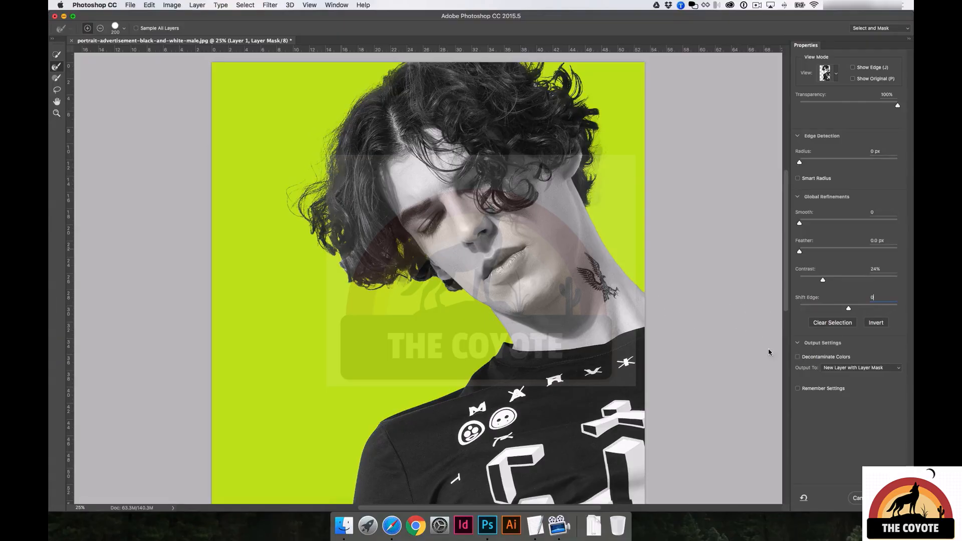
pyautogui.click(796, 358)
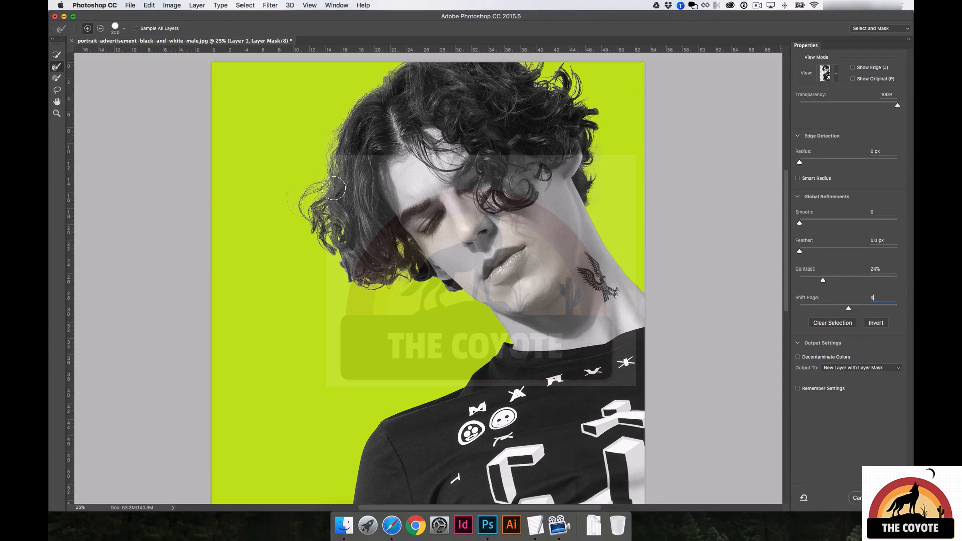
pyautogui.click(798, 357)
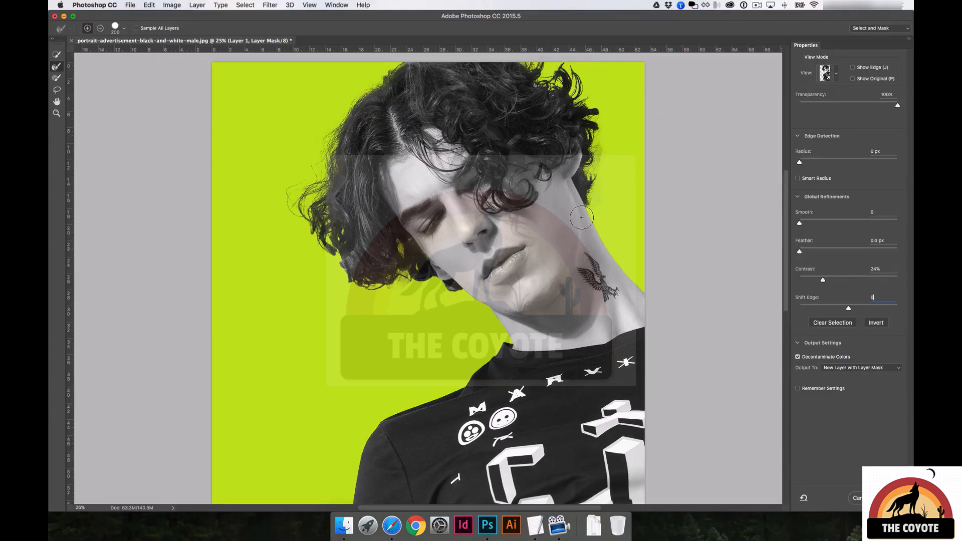
# - Turn off Decontaminate Colors and set the output to Layer Mask
pyautogui.click(839, 371)
pyautogui.click(804, 372)
pyautogui.click(798, 356)
pyautogui.click(851, 367)
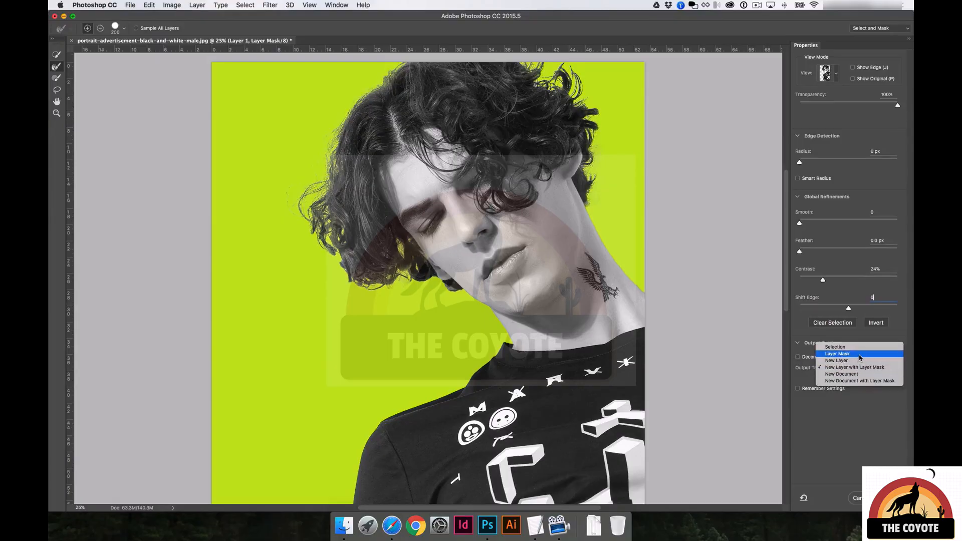
pyautogui.click(856, 355)
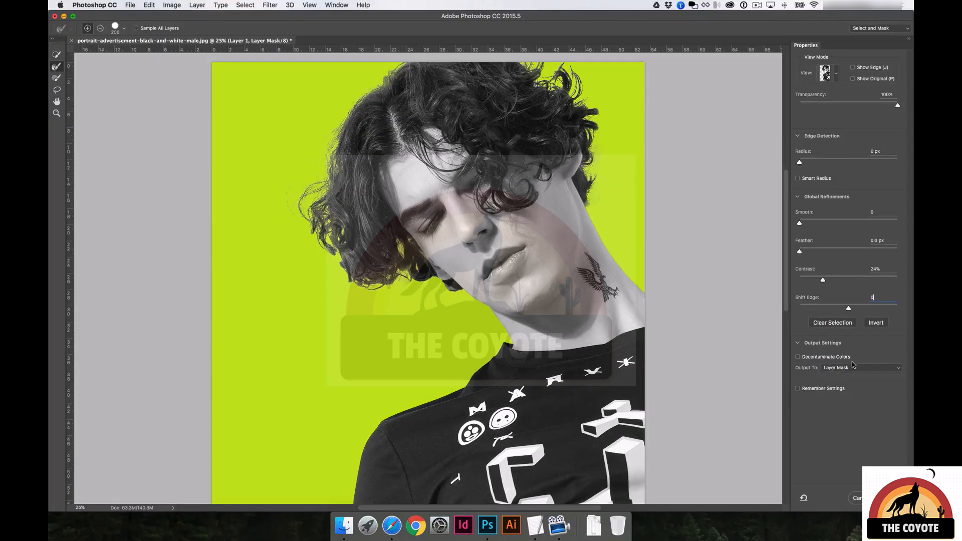
# - Enable Decontaminate Colors and apply the refined selection as a New Layer with Layer Mask
pyautogui.click(797, 357)
pyautogui.click(849, 370)
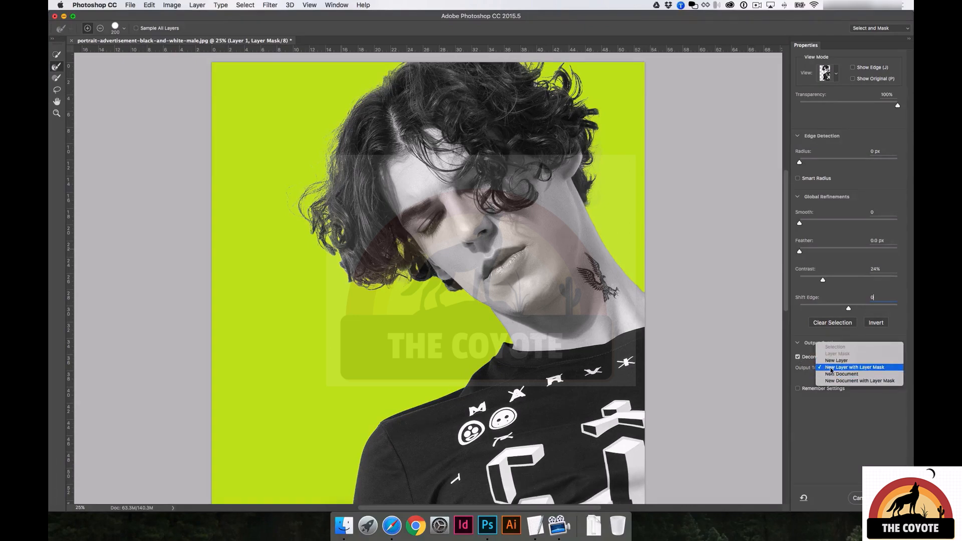
pyautogui.click(877, 435)
pyautogui.click(888, 498)
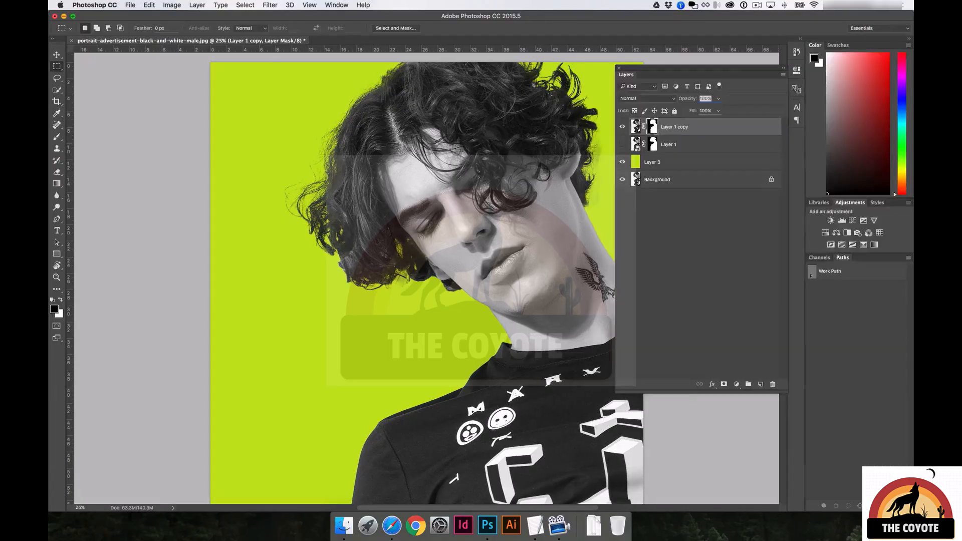